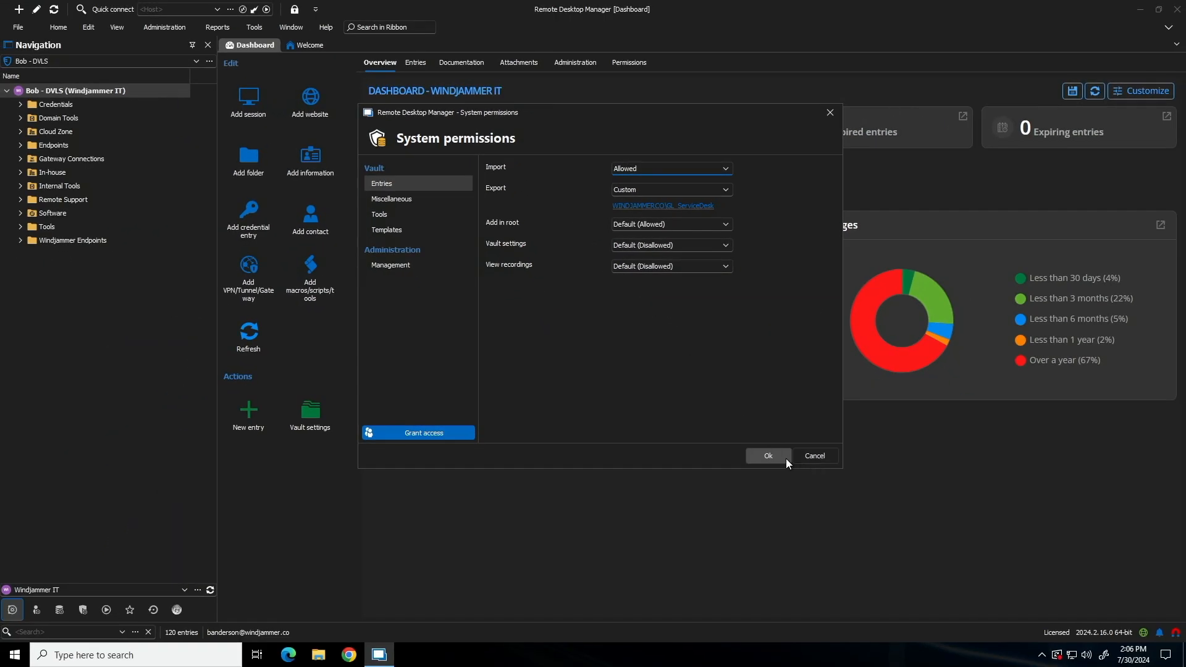
# Apply the vault system permissions with Import set to Allowed and Export set to Custom.
pyautogui.click(771, 456)
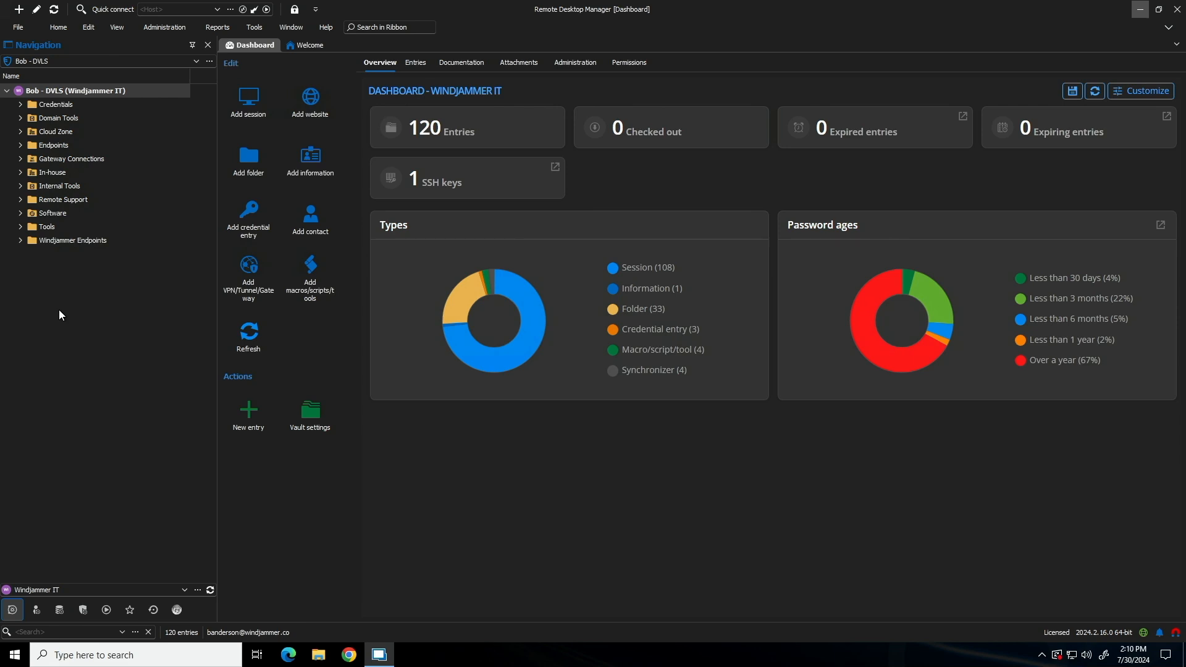
# Select Endpoint01 in the Endpoints folder and examine its available export formats and import options.
pyautogui.click(21, 146)
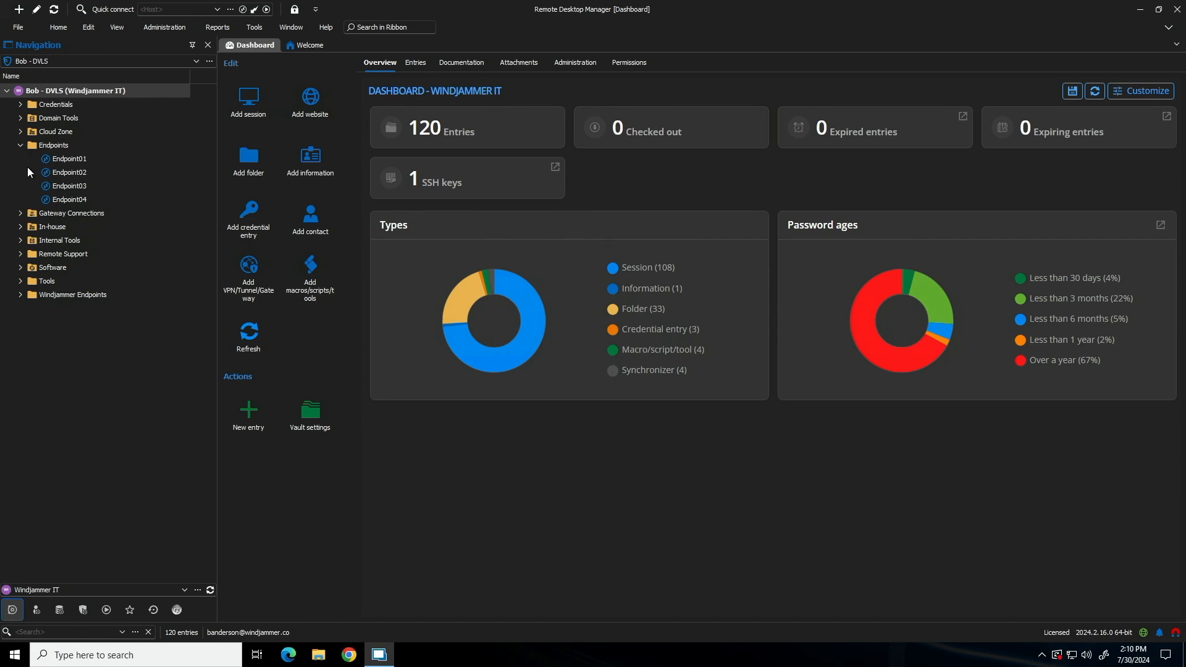
pyautogui.click(60, 158)
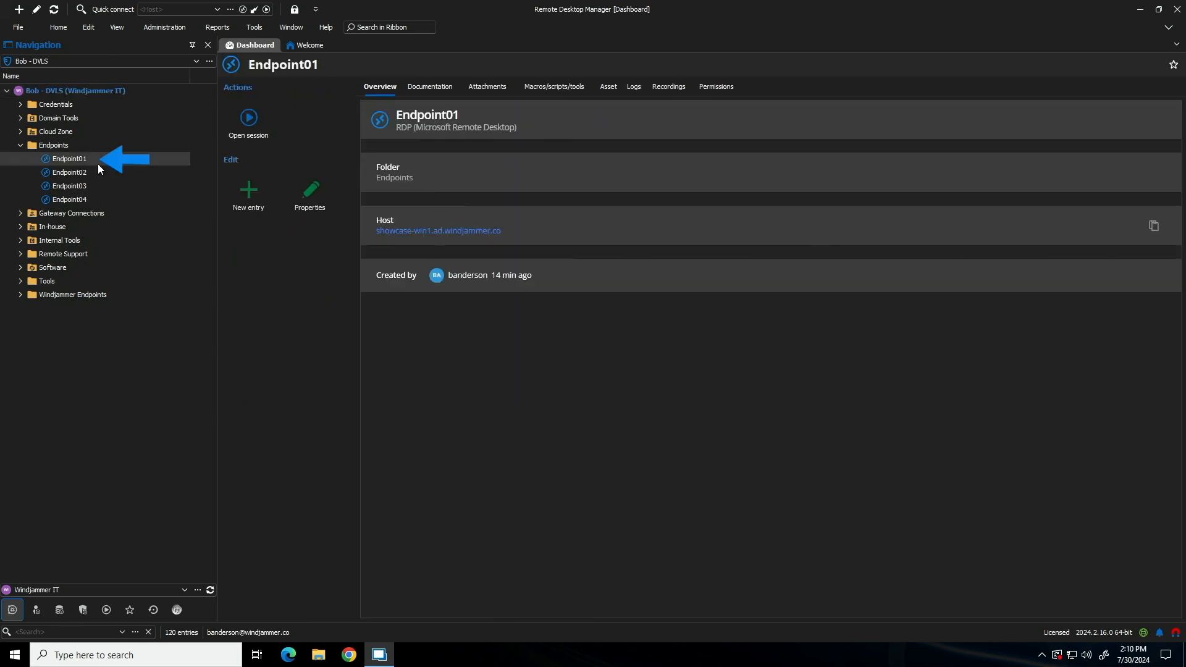
pyautogui.rightClick(75, 157)
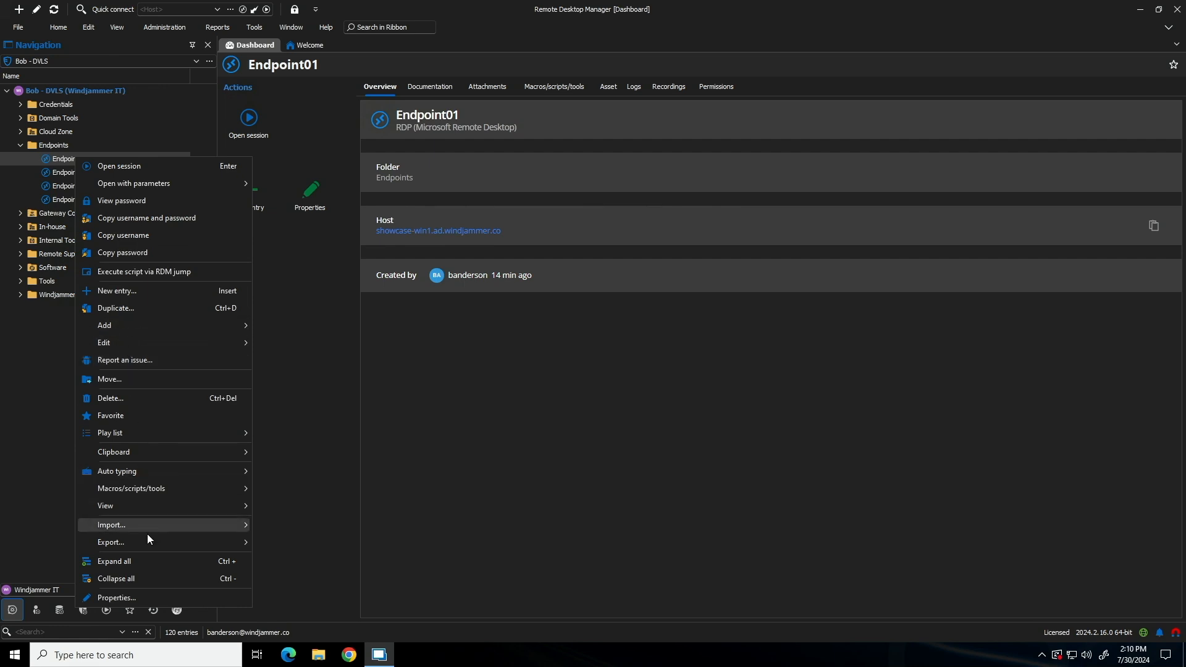
pyautogui.moveTo(140, 543)
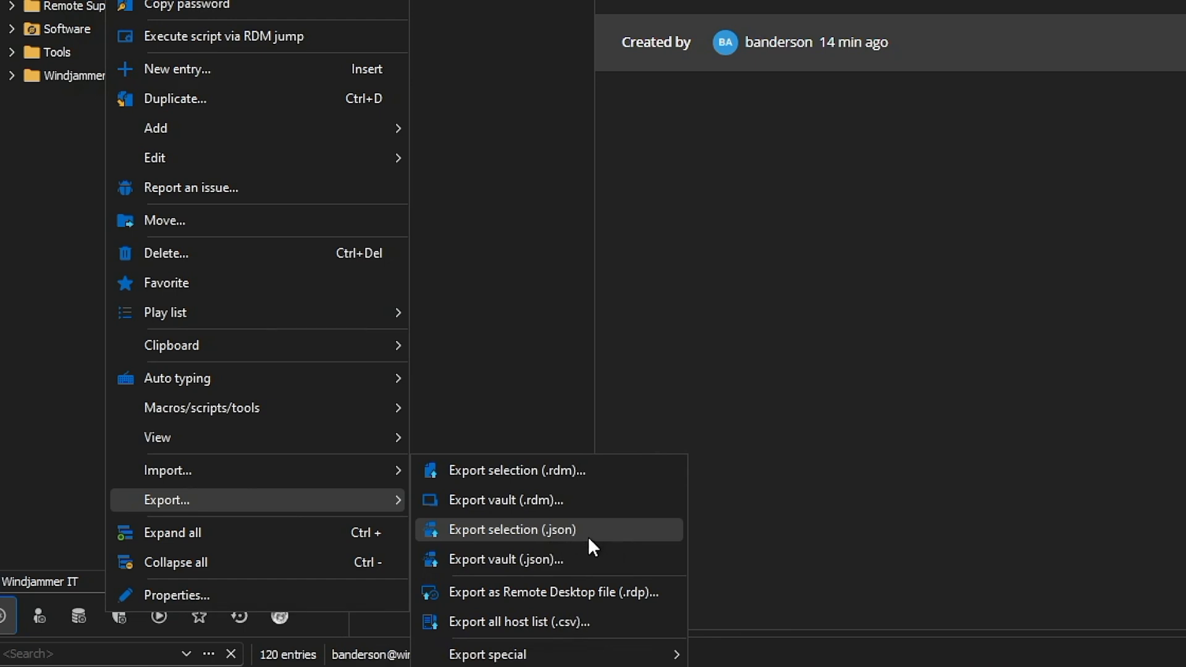
pyautogui.moveTo(563, 658)
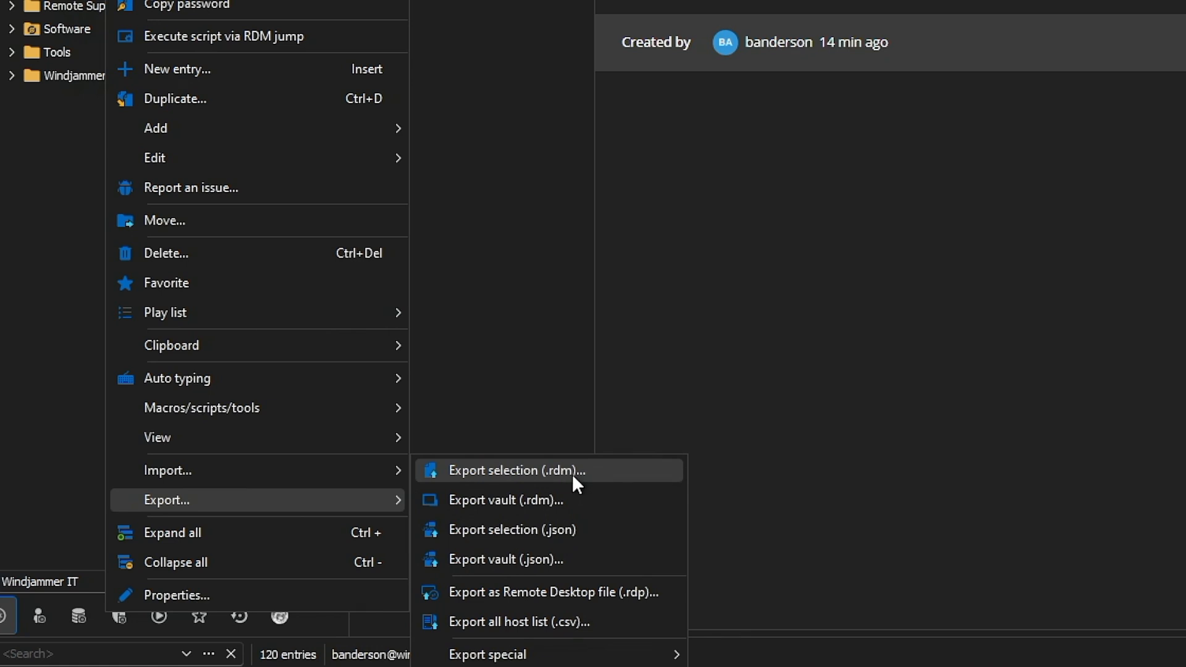
pyautogui.moveTo(212, 357)
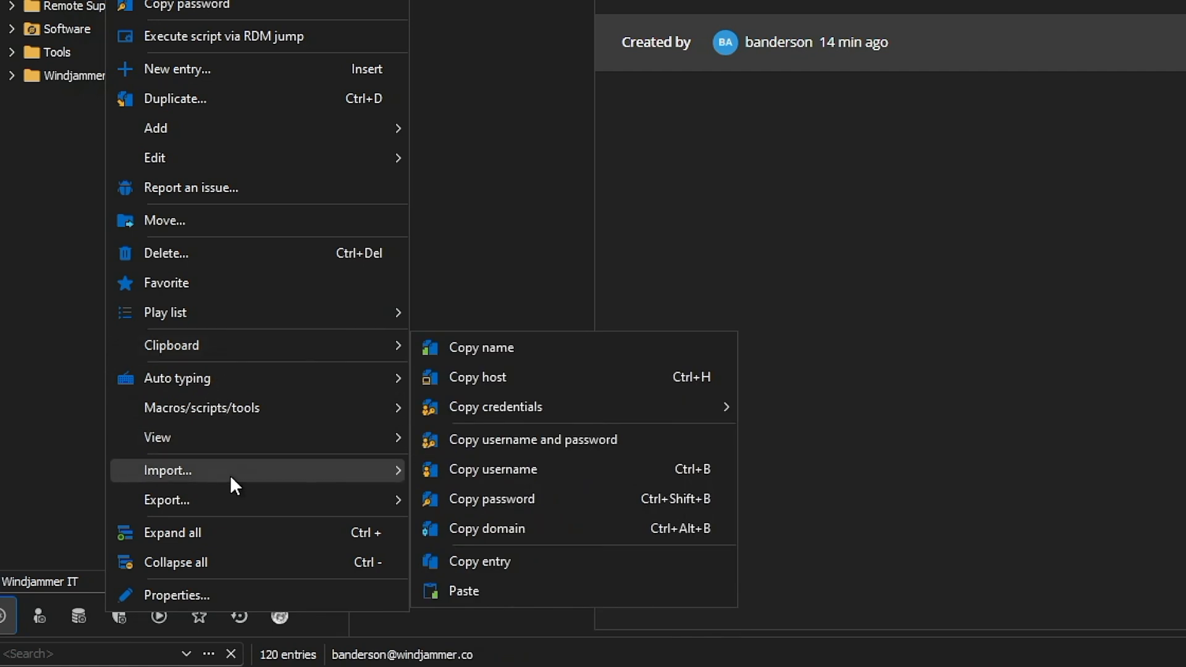
pyautogui.moveTo(216, 488)
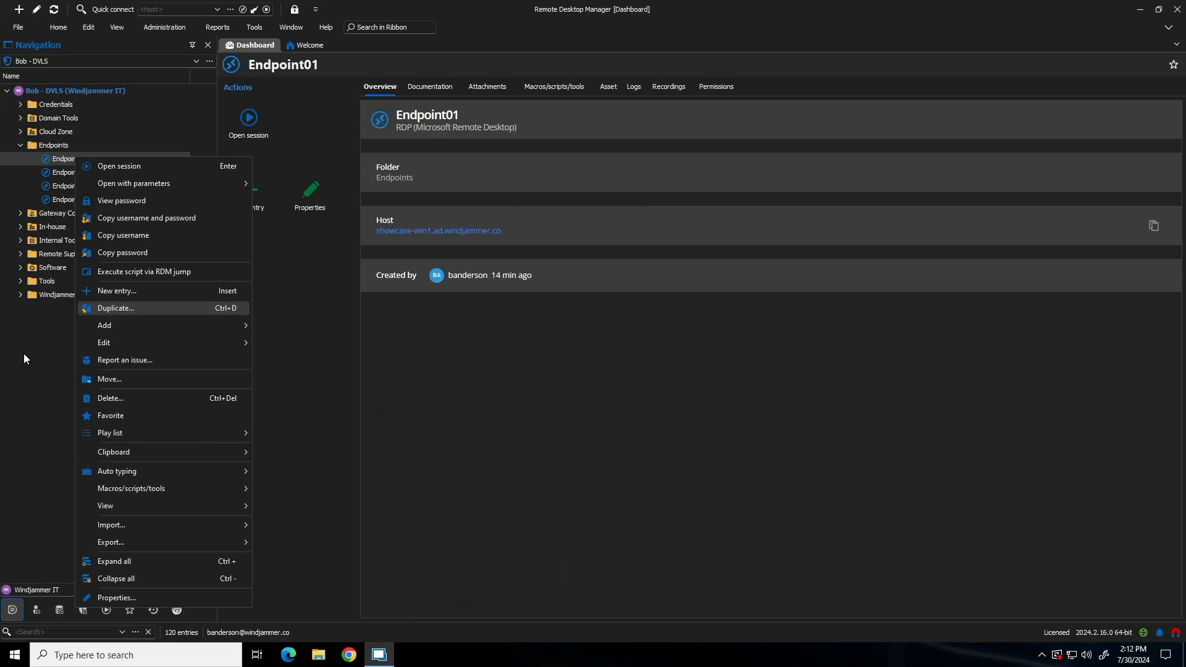
pyautogui.click(24, 359)
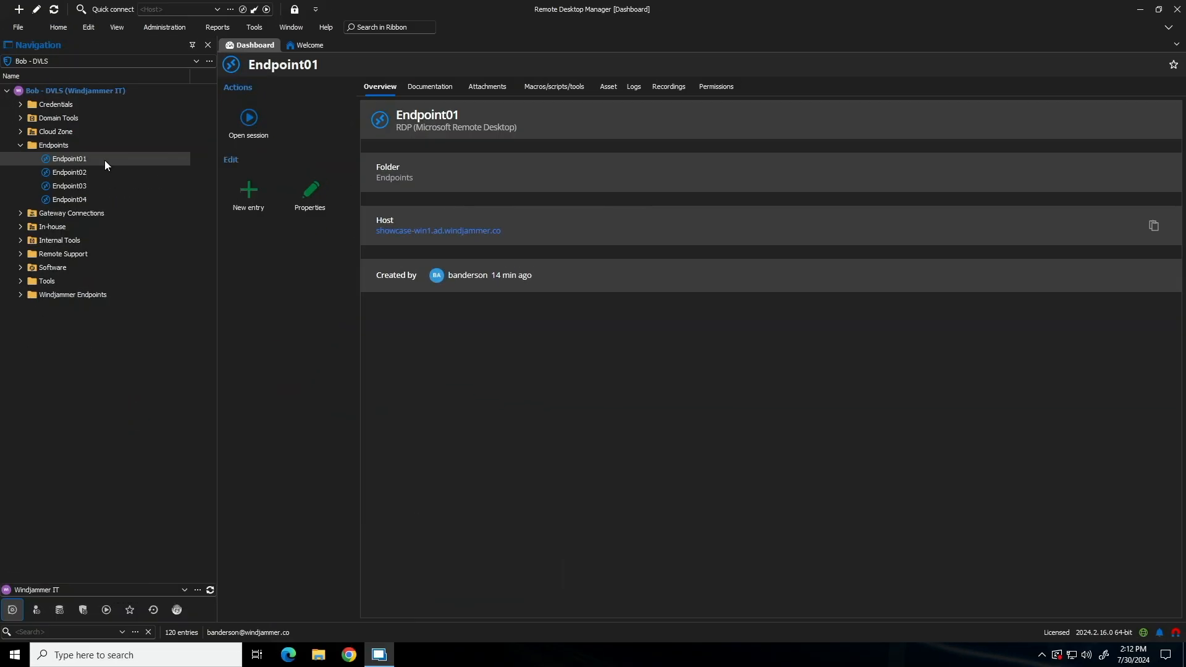
# Examine how to export the DVLS data source configuration as an .rdd file, and leave without saving.
pyautogui.click(165, 28)
pyautogui.click(21, 30)
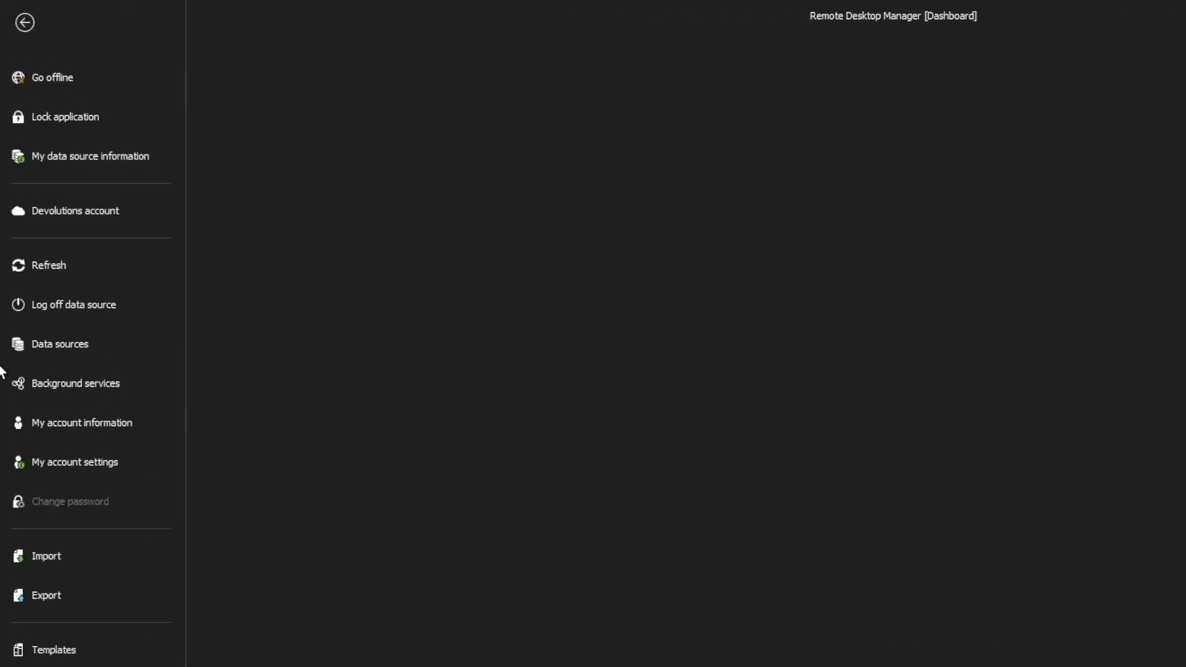
pyautogui.click(48, 408)
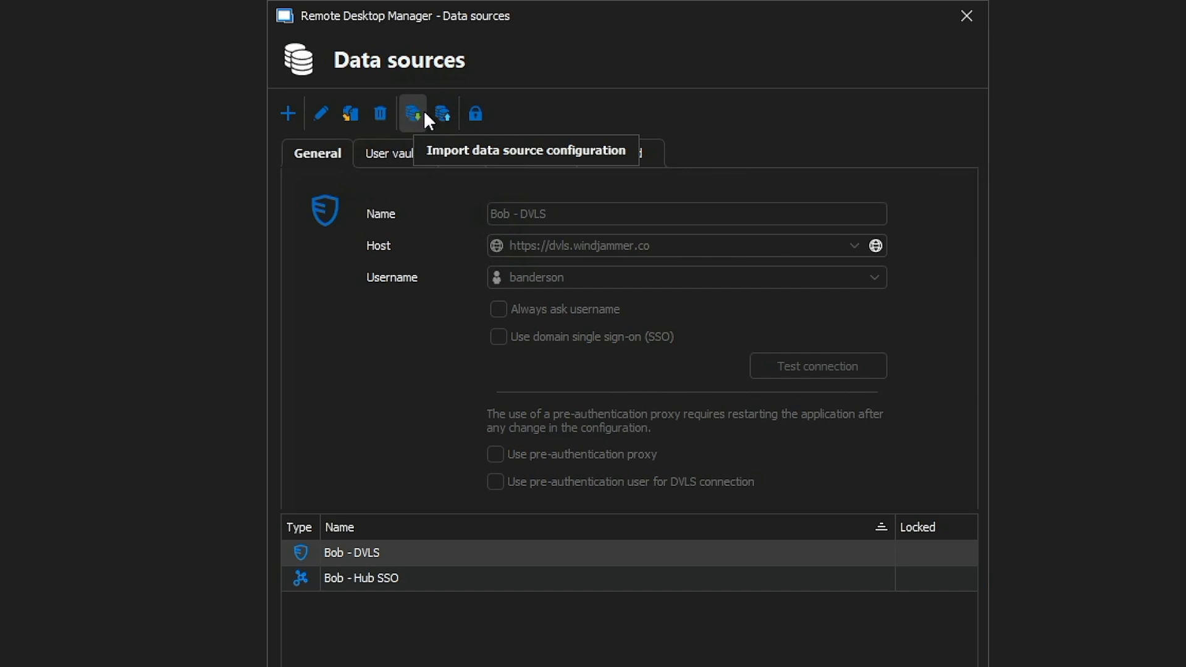
pyautogui.click(442, 114)
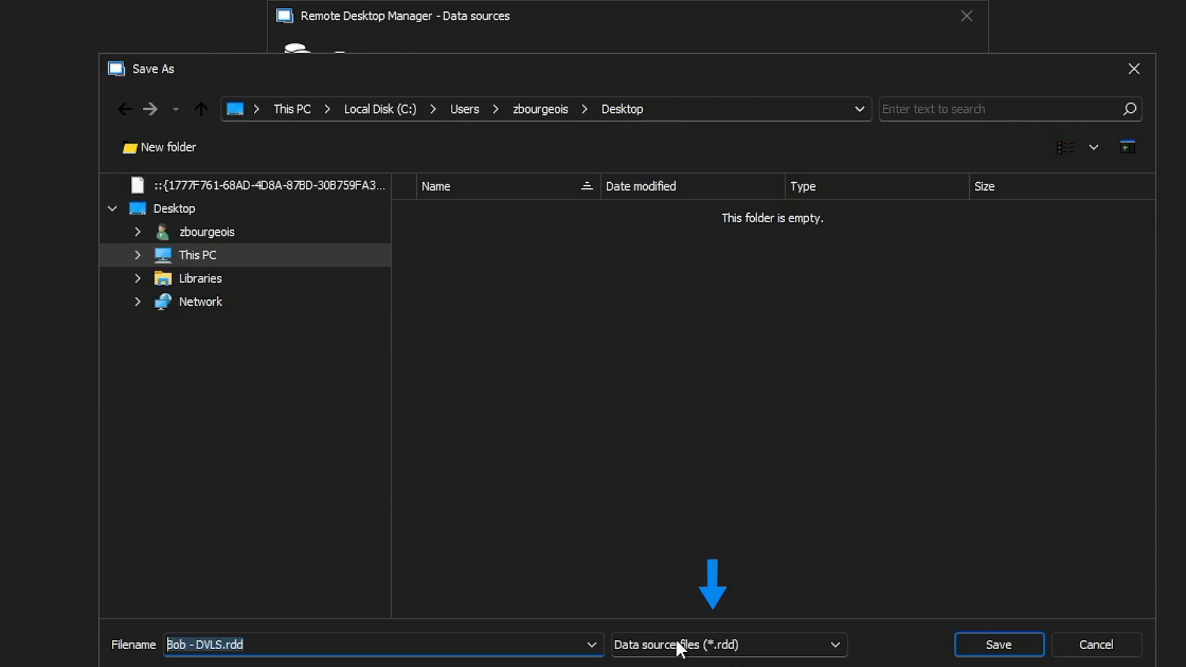
pyautogui.click(1083, 645)
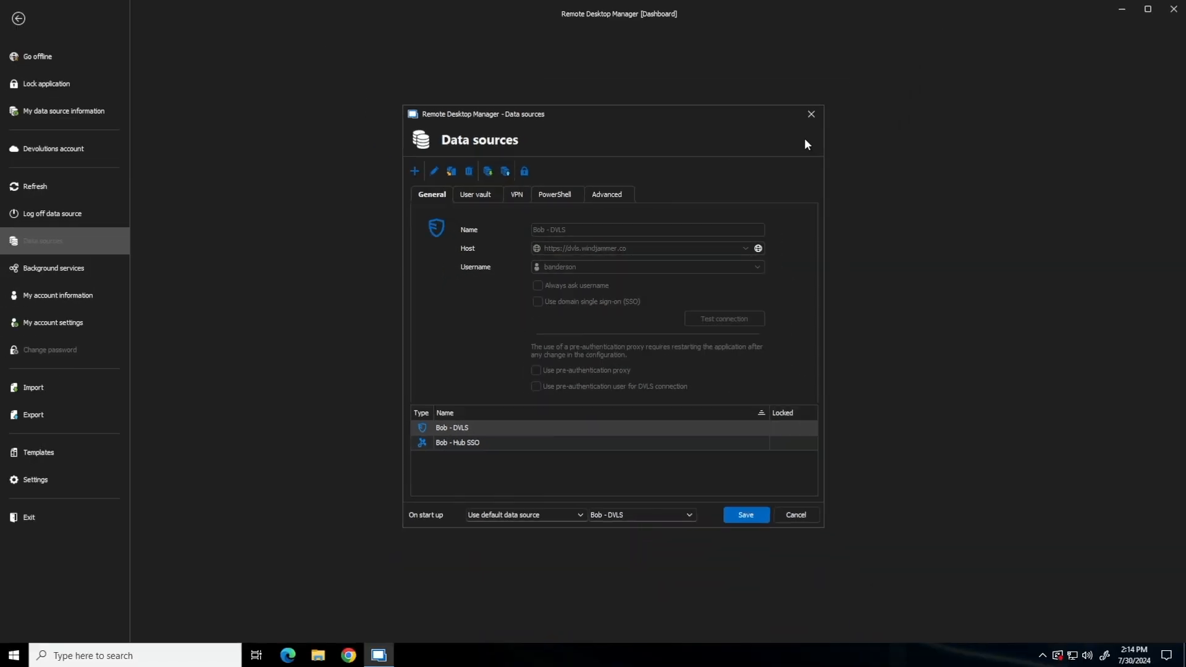
pyautogui.click(810, 115)
pyautogui.press('Escape')
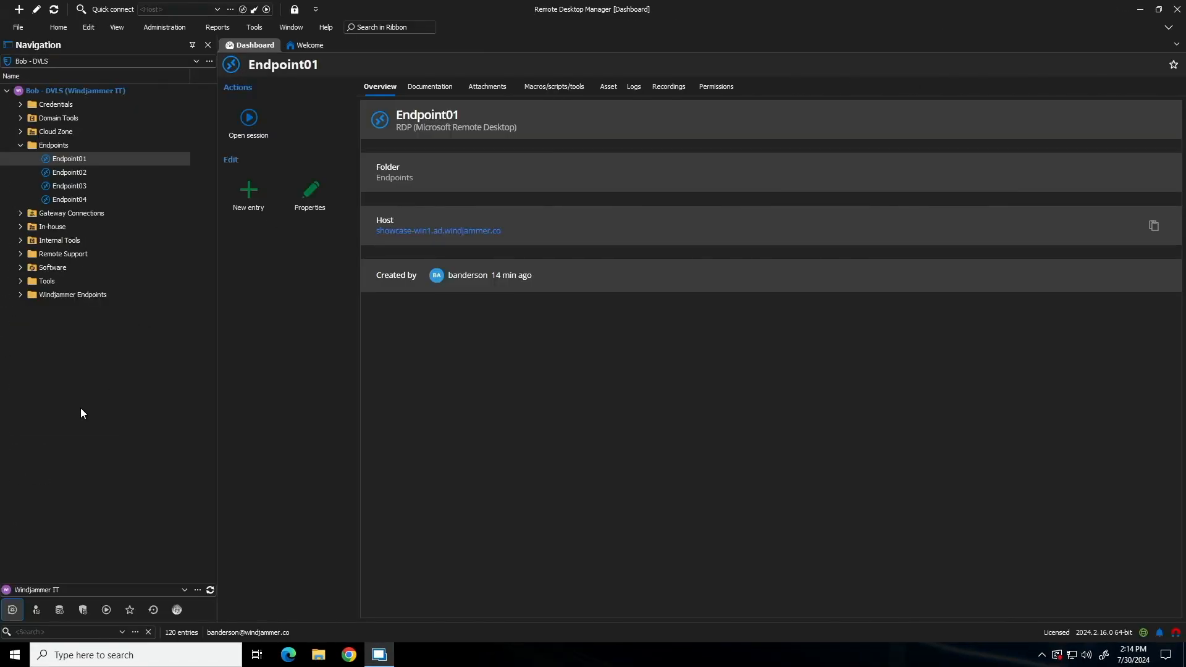
# Examine the options for exporting the application settings, and close the settings without exporting.
pyautogui.click(16, 27)
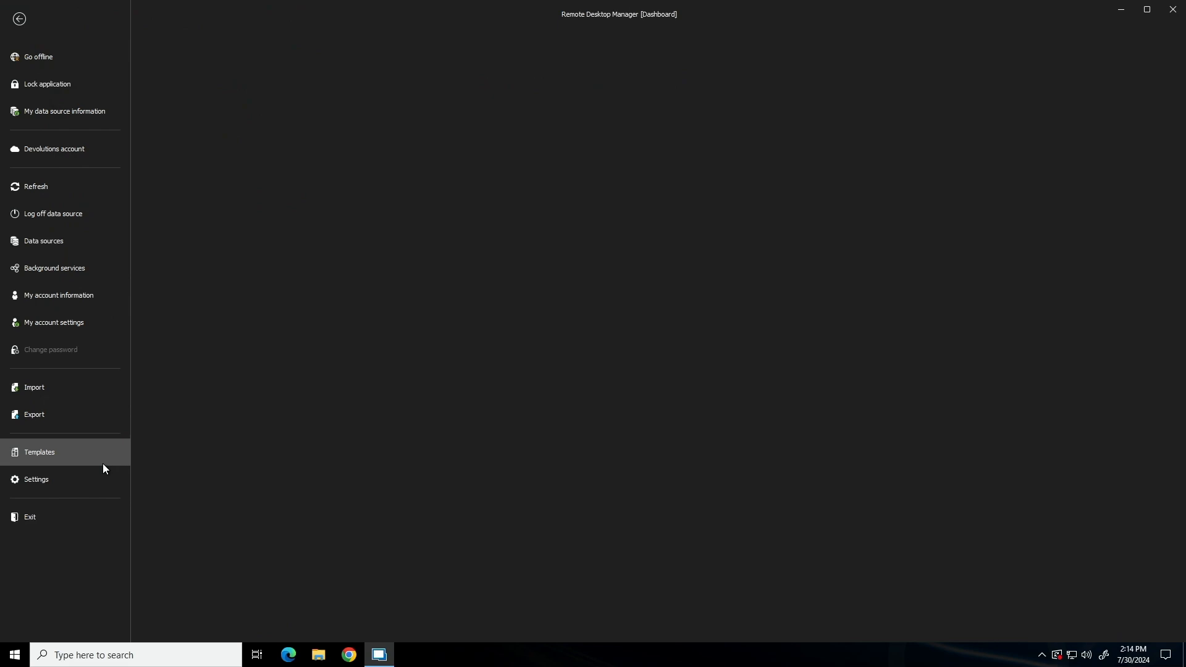
pyautogui.click(47, 480)
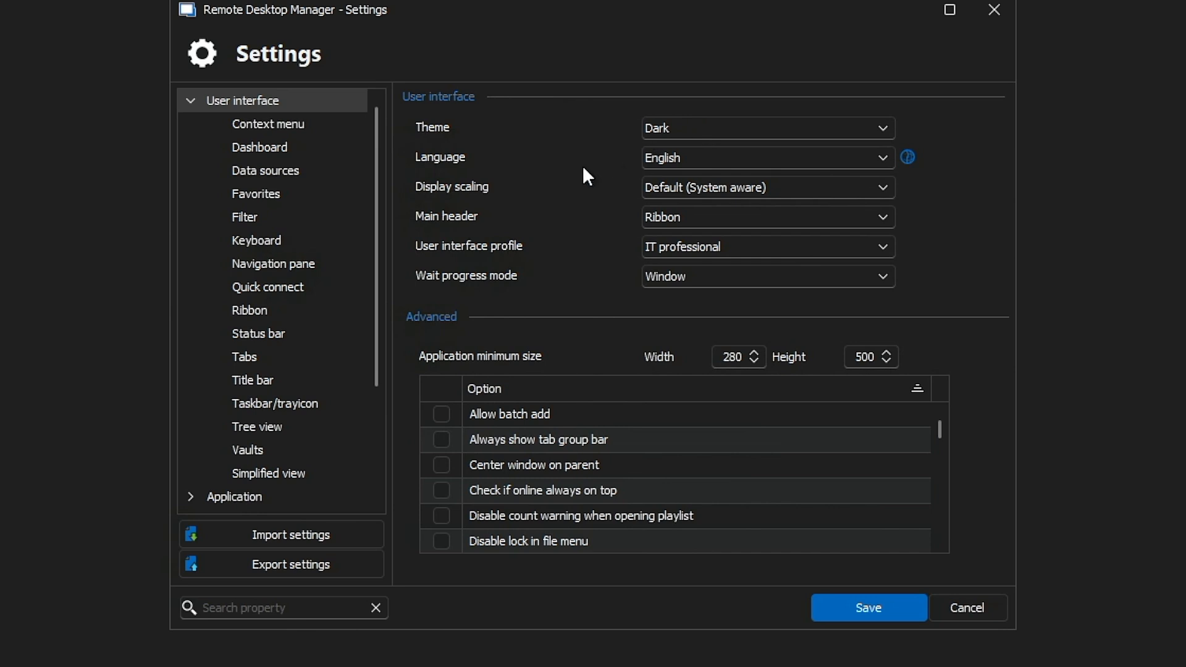
pyautogui.click(269, 569)
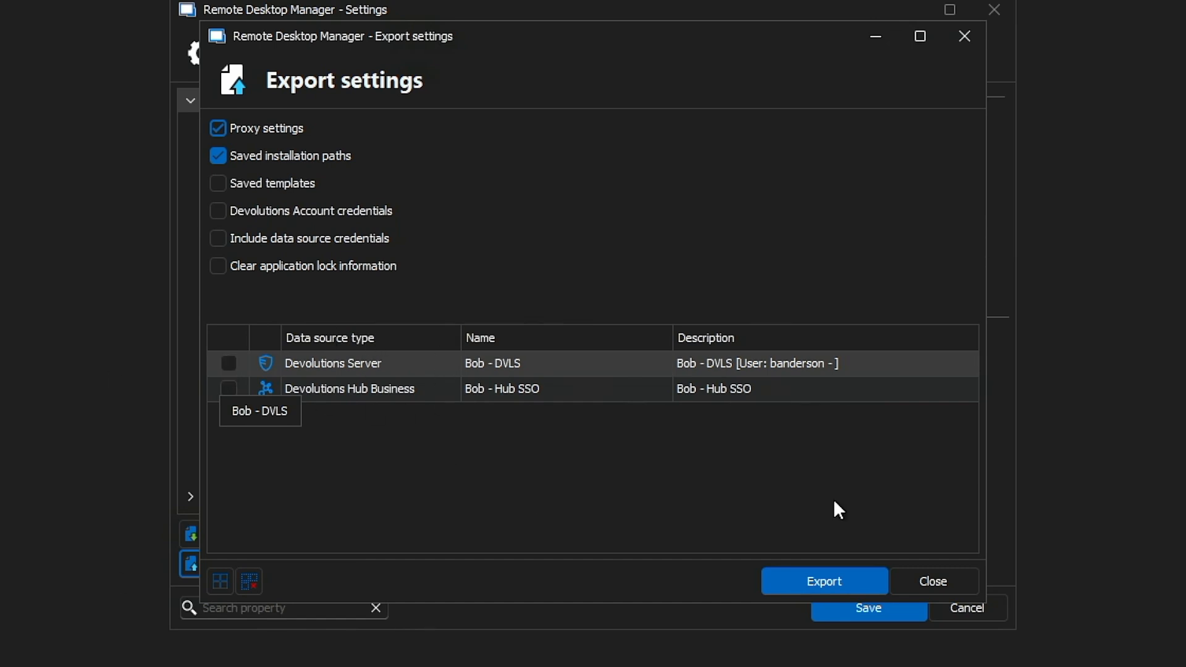
pyautogui.click(939, 580)
pyautogui.click(948, 604)
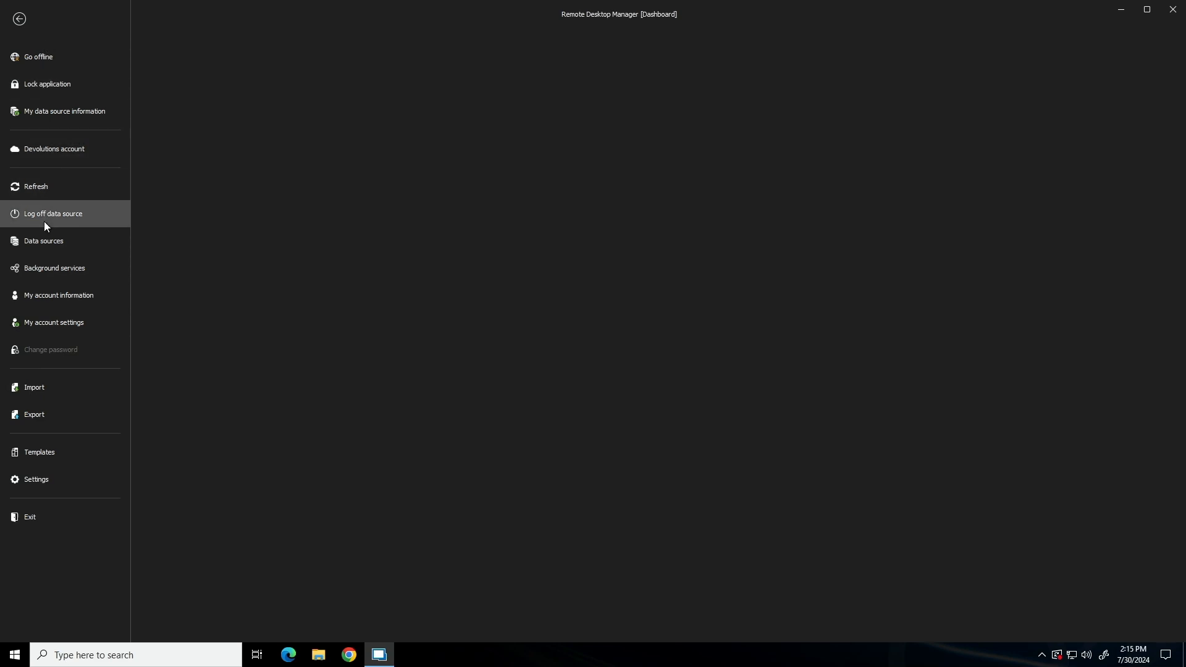
# View the data sources configuration again and leave it without saving.
pyautogui.click(43, 241)
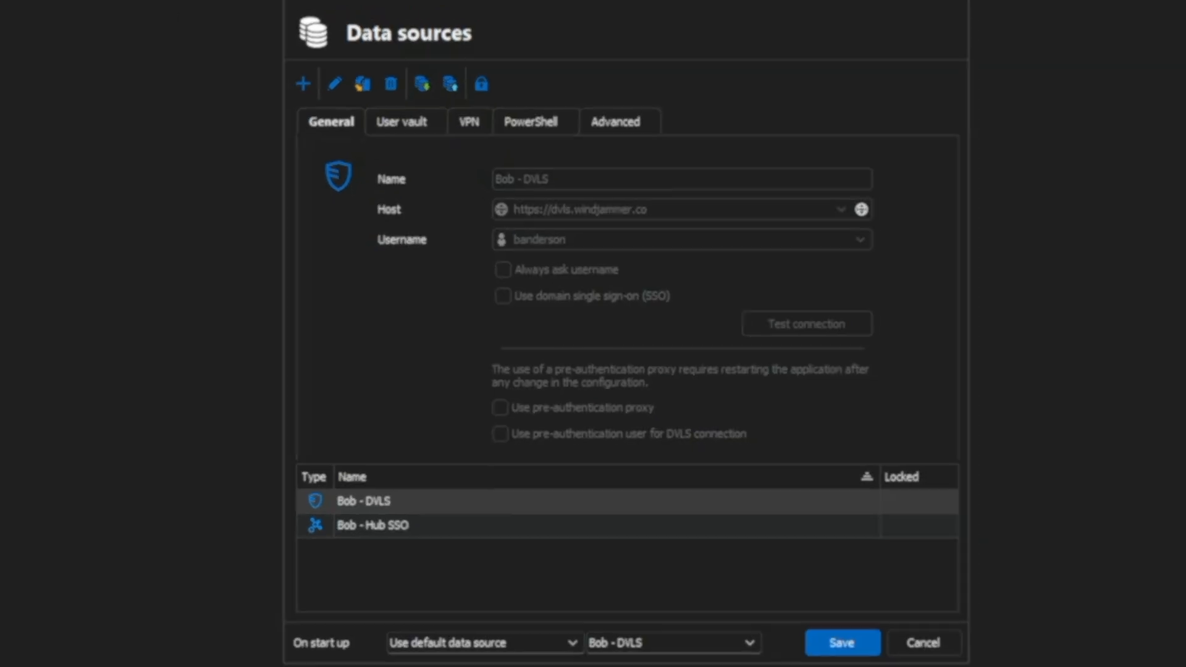
pyautogui.click(923, 642)
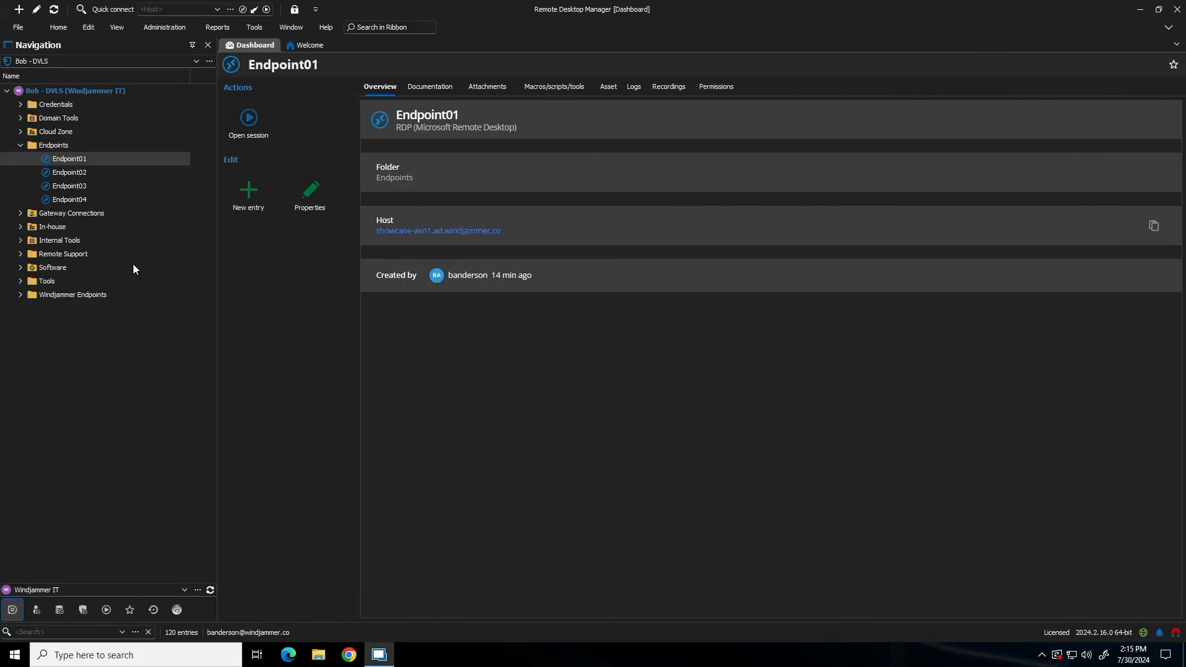
# Examine the import options offered for Endpoint01, including the CSV import wizards.
pyautogui.rightClick(67, 357)
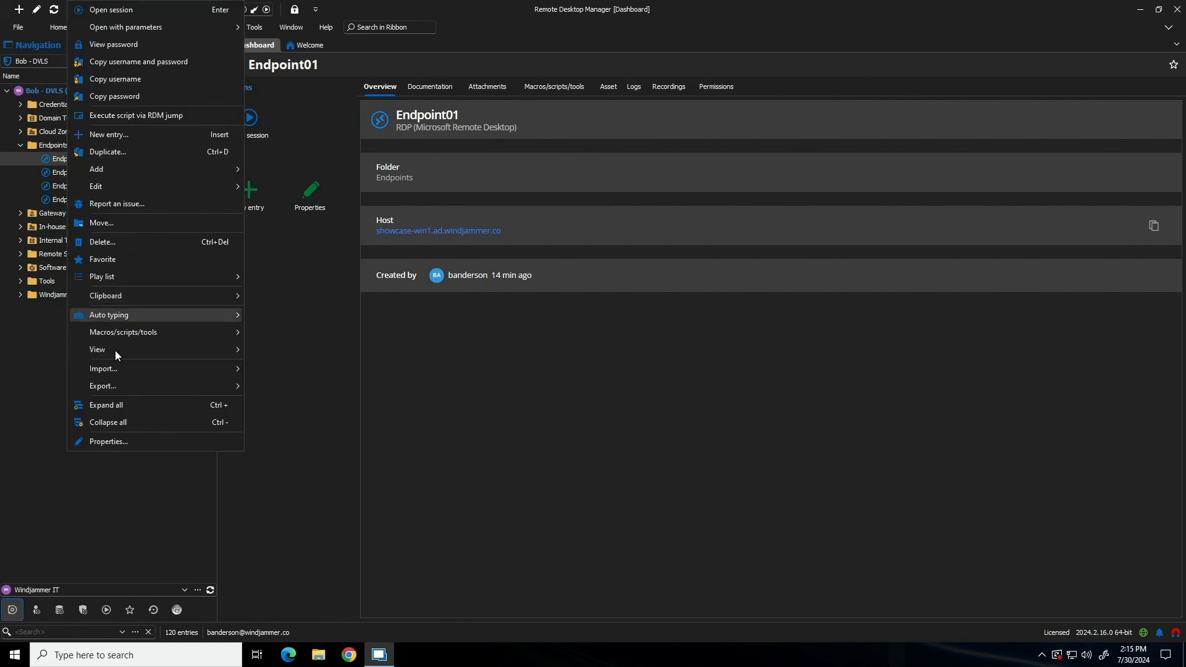
pyautogui.moveTo(115, 385)
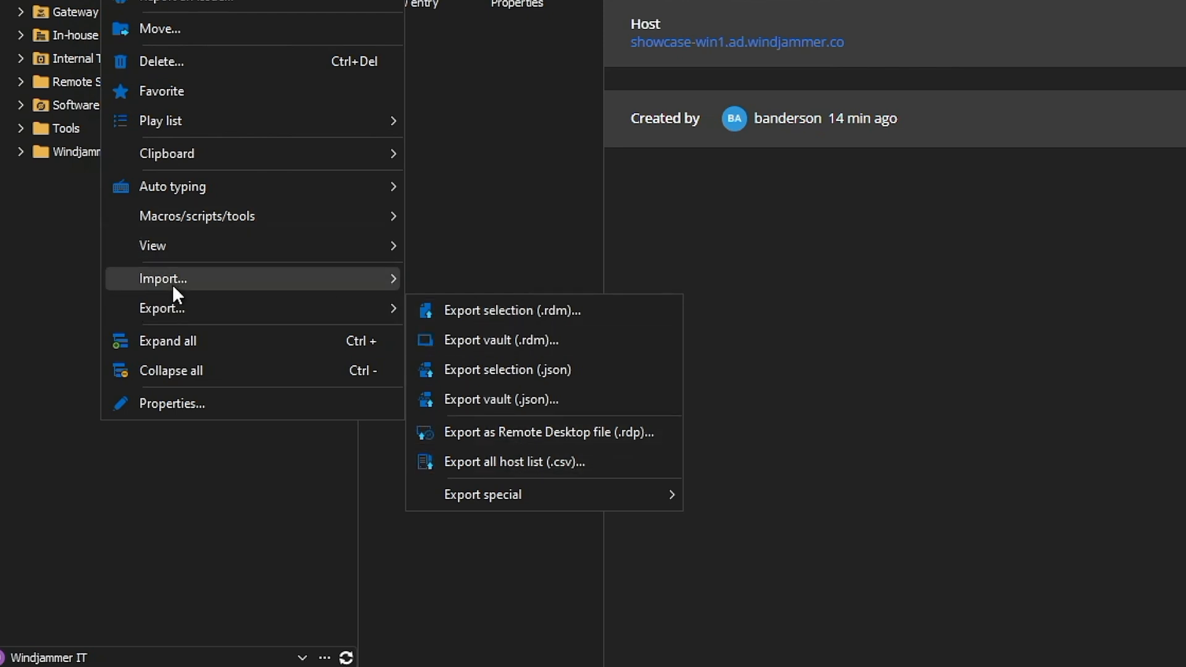
pyautogui.moveTo(188, 283)
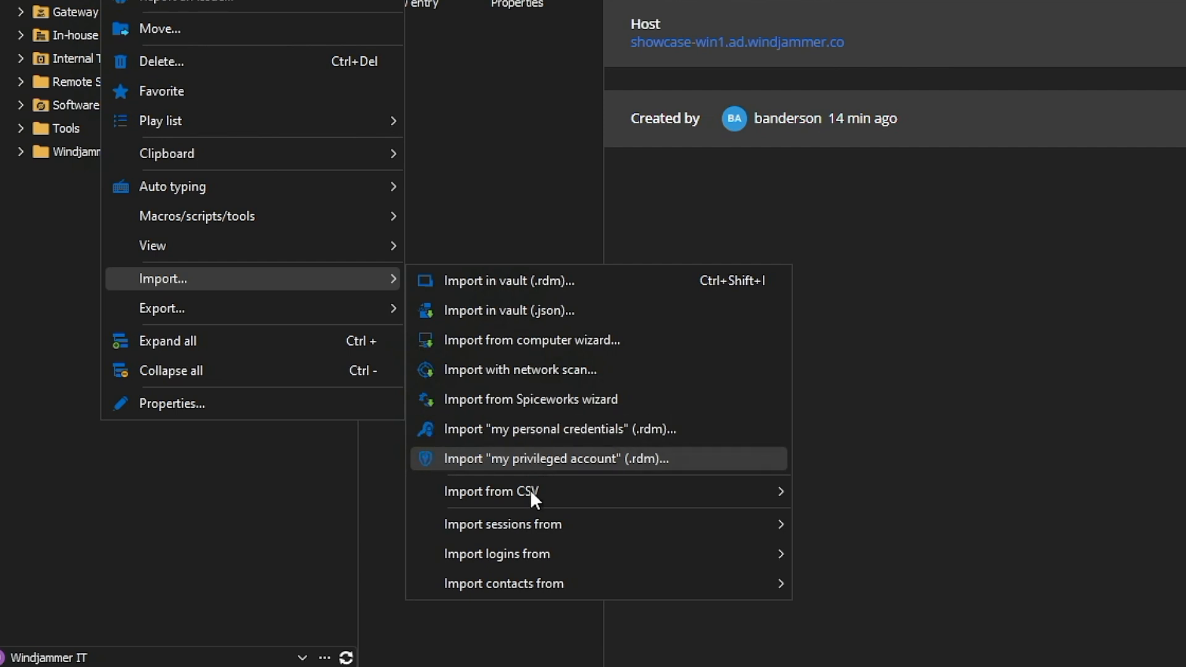
pyautogui.moveTo(529, 491)
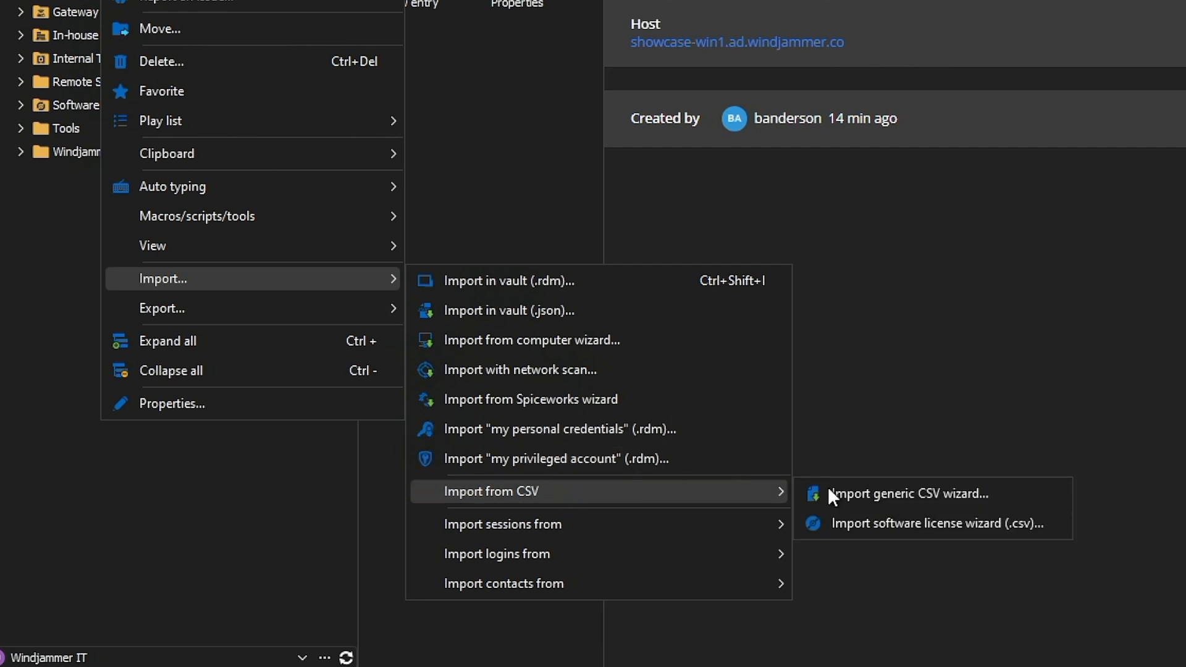
pyautogui.click(927, 523)
pyautogui.press('Escape')
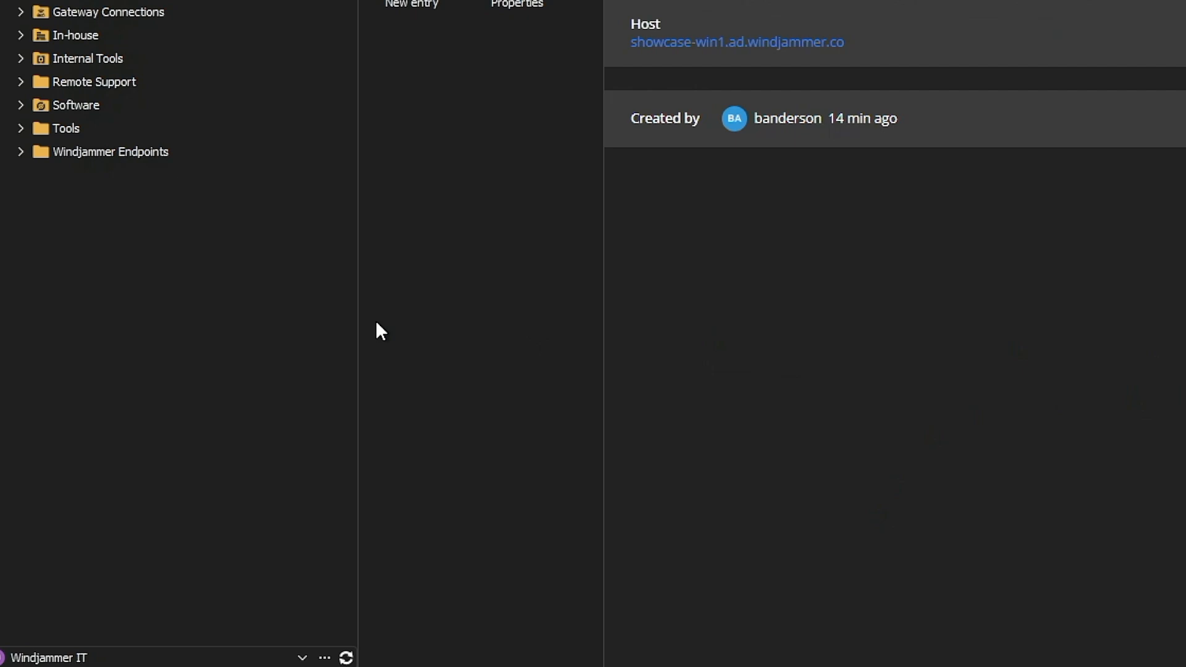
# Open the generic CSV import wizard, view its header format instruction types, and cancel the wizard.
pyautogui.rightClick(51, 200)
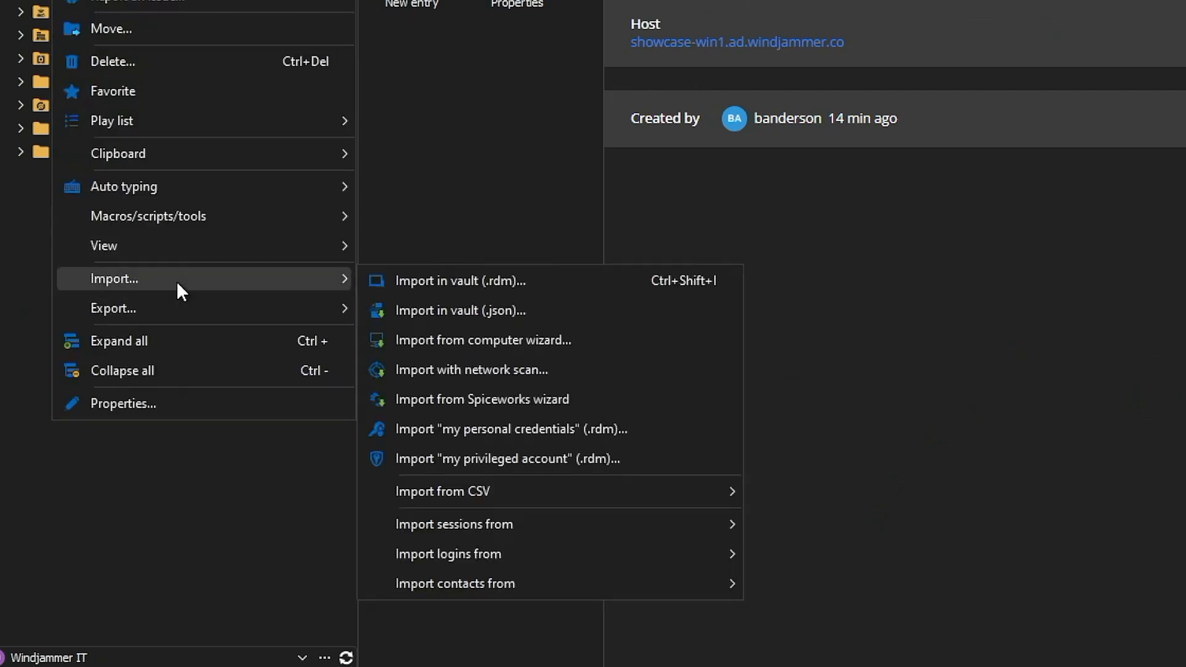
pyautogui.moveTo(529, 491)
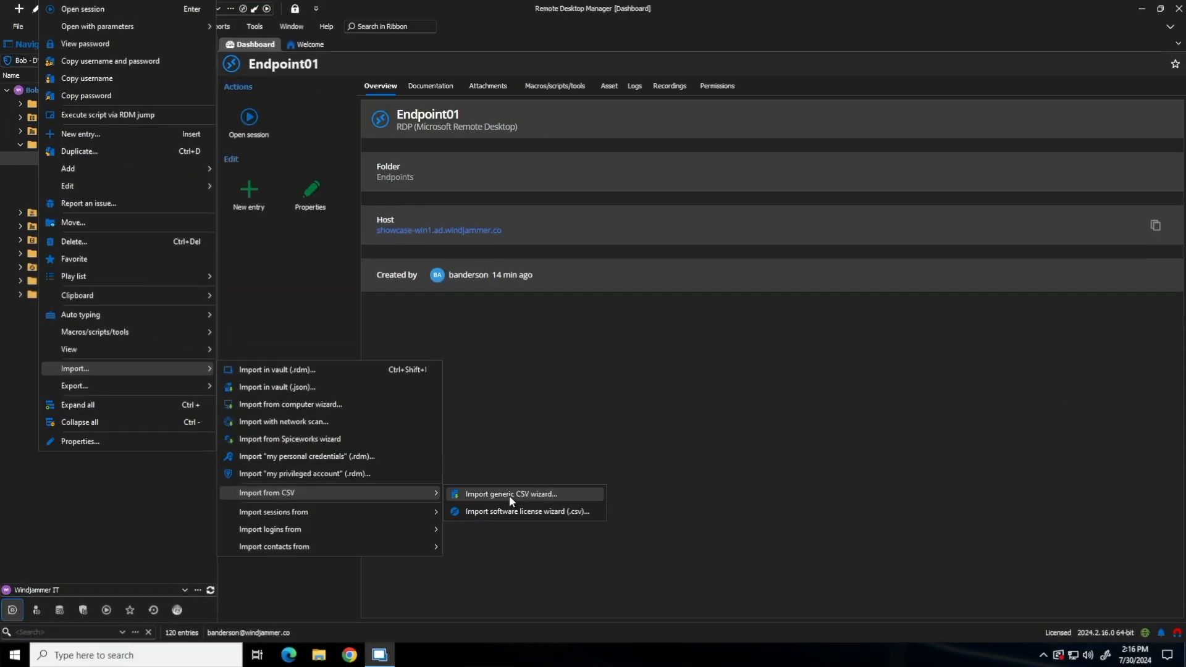
pyautogui.click(735, 501)
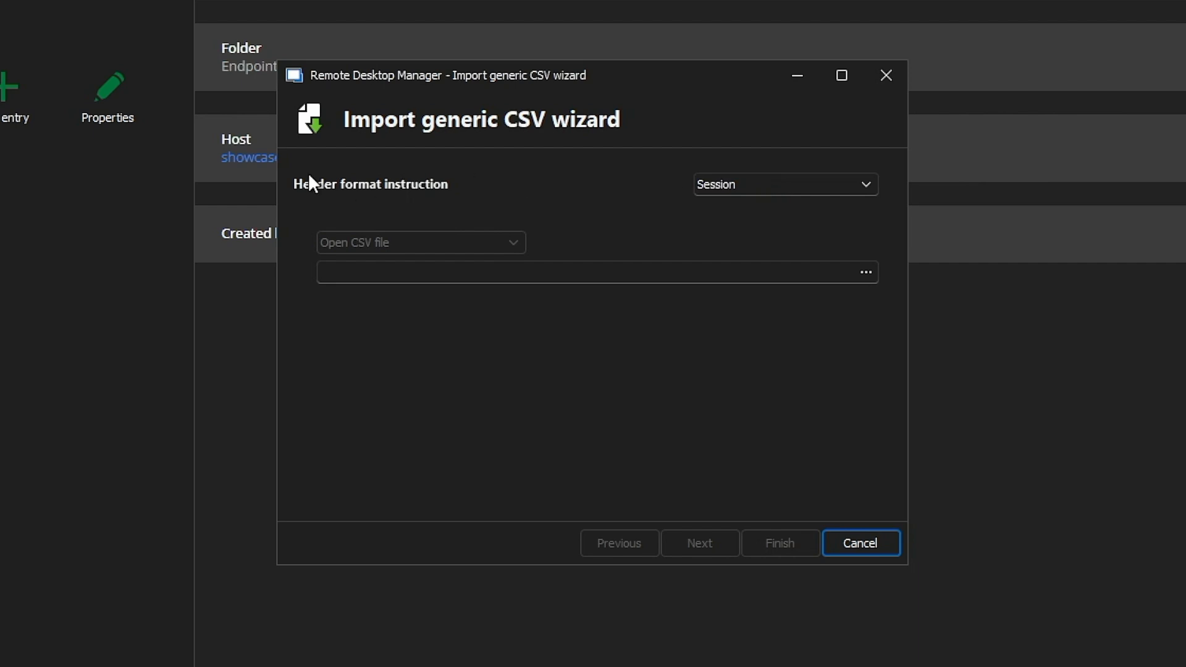
pyautogui.click(744, 186)
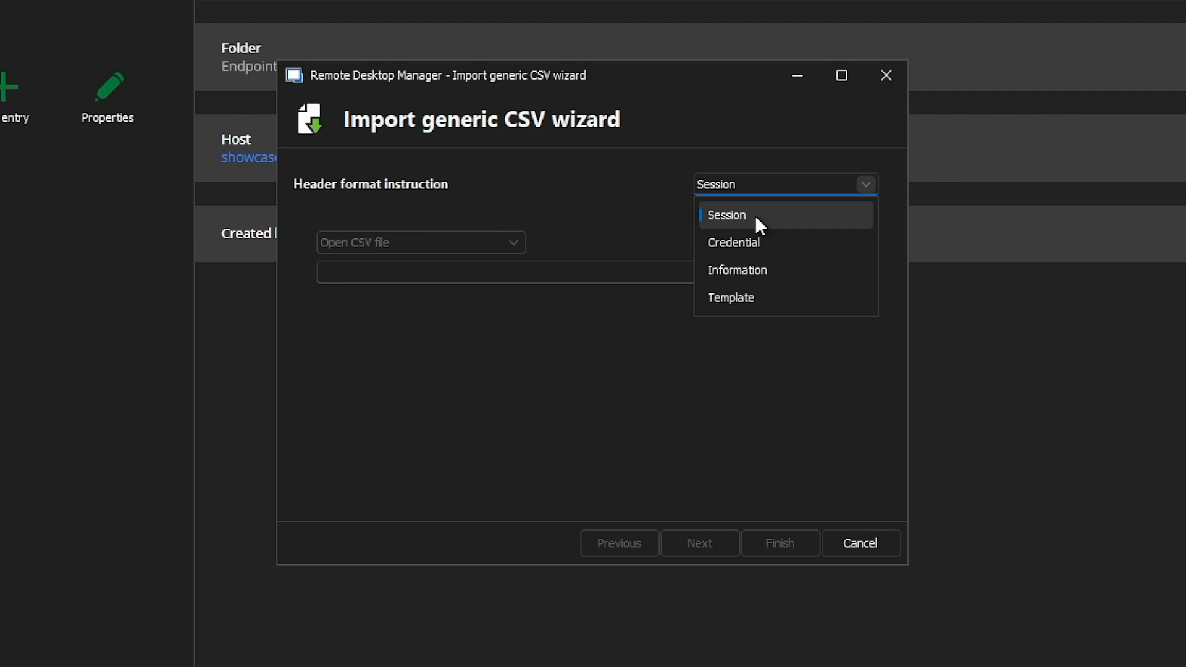
pyautogui.click(803, 385)
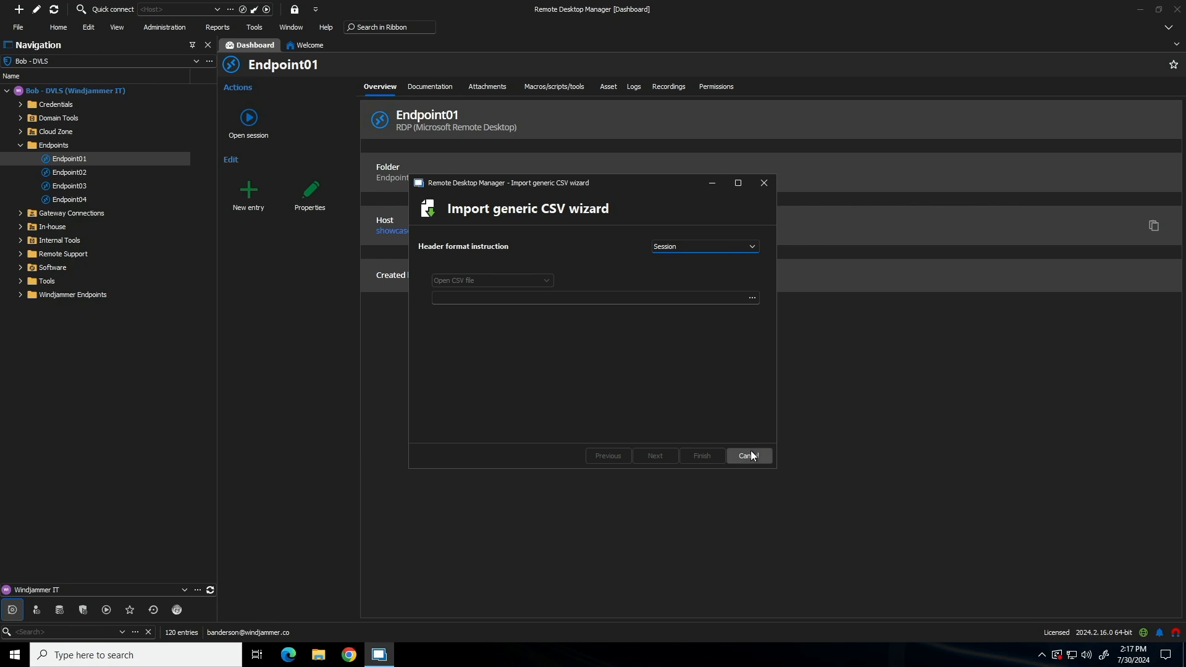
pyautogui.click(753, 459)
# Examine the supported third-party import sources for sessions, logins and contacts.
pyautogui.click(22, 30)
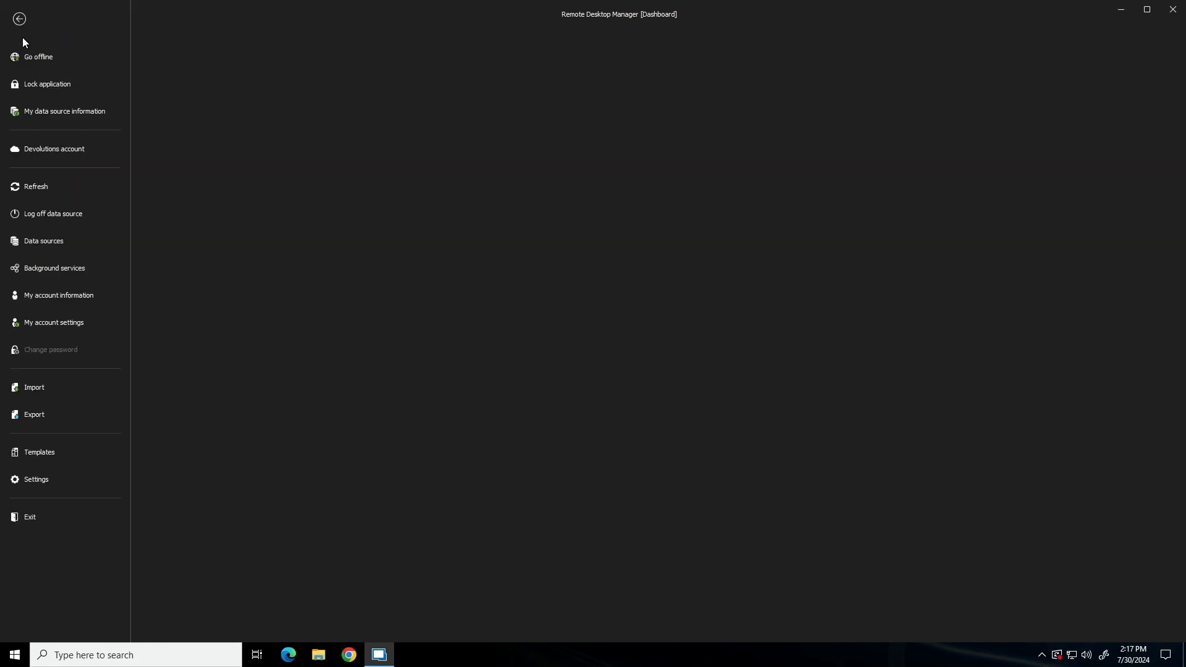
pyautogui.click(56, 391)
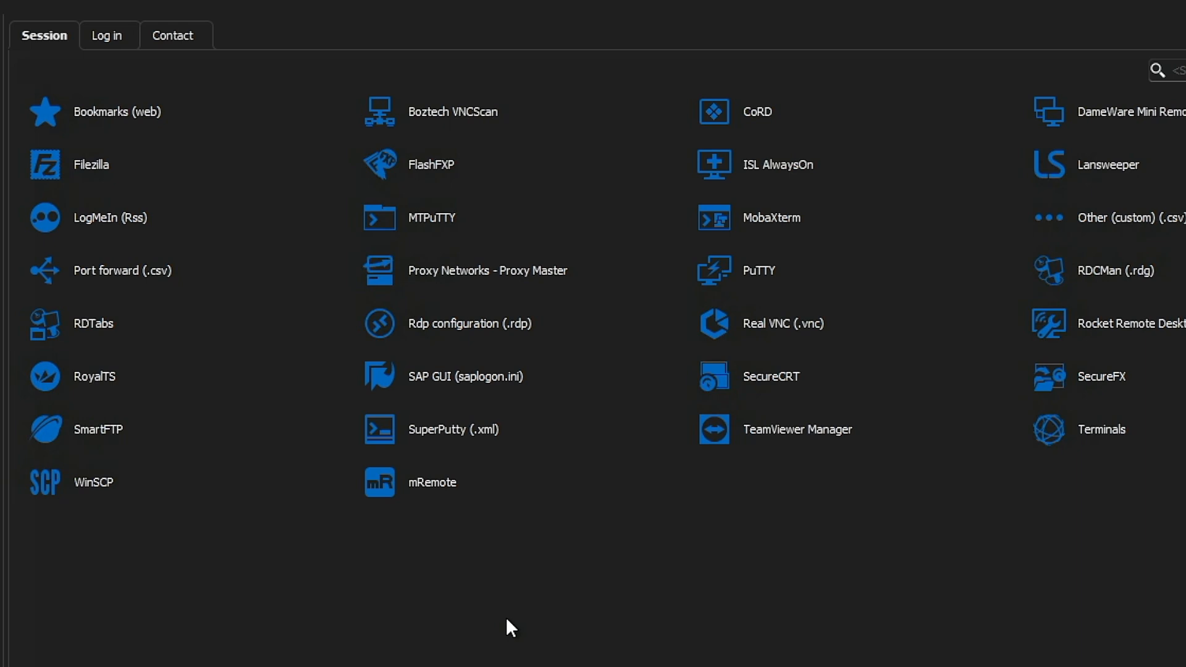
pyautogui.click(110, 34)
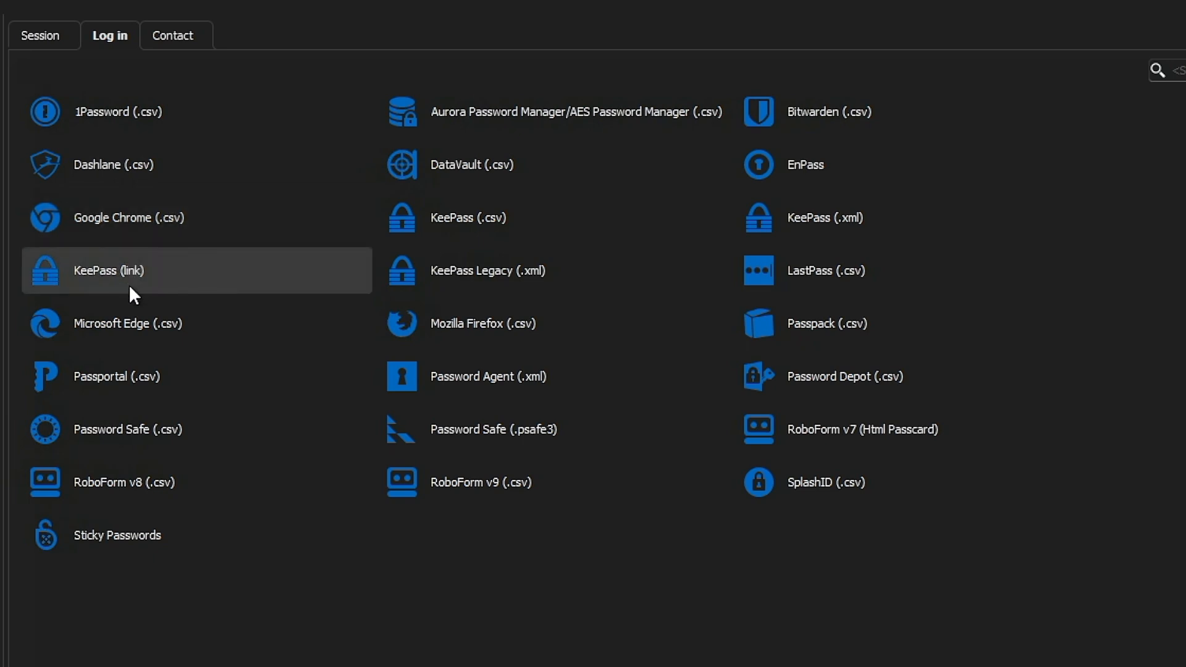
pyautogui.click(185, 38)
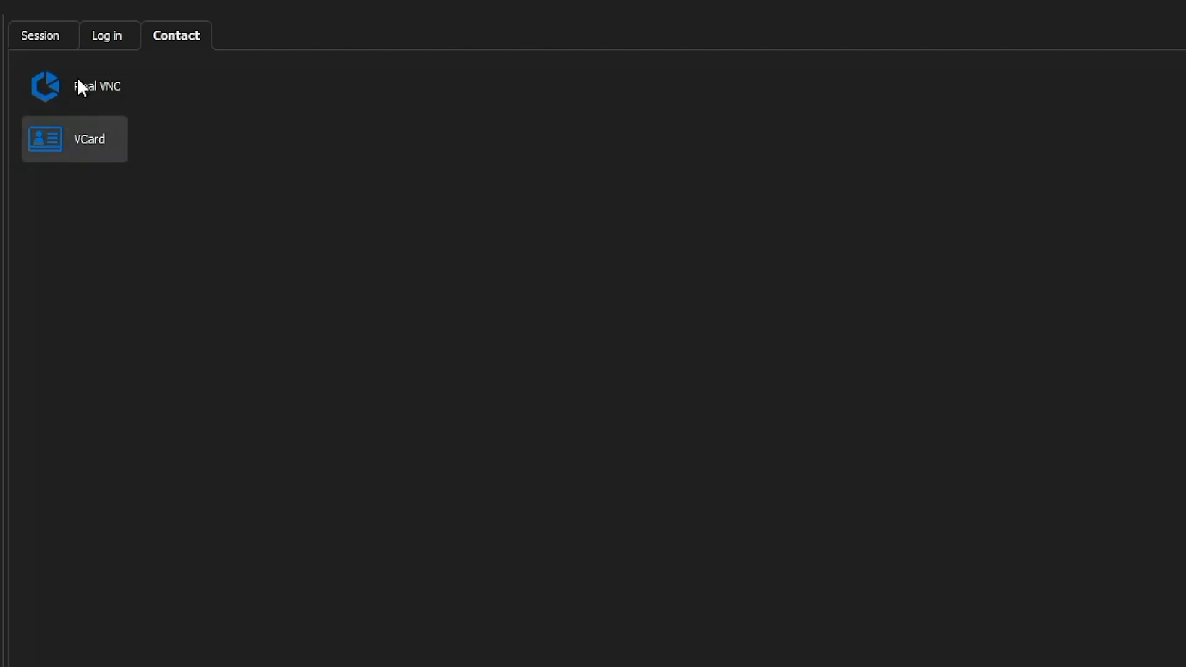
pyautogui.click(42, 41)
pyautogui.click(102, 38)
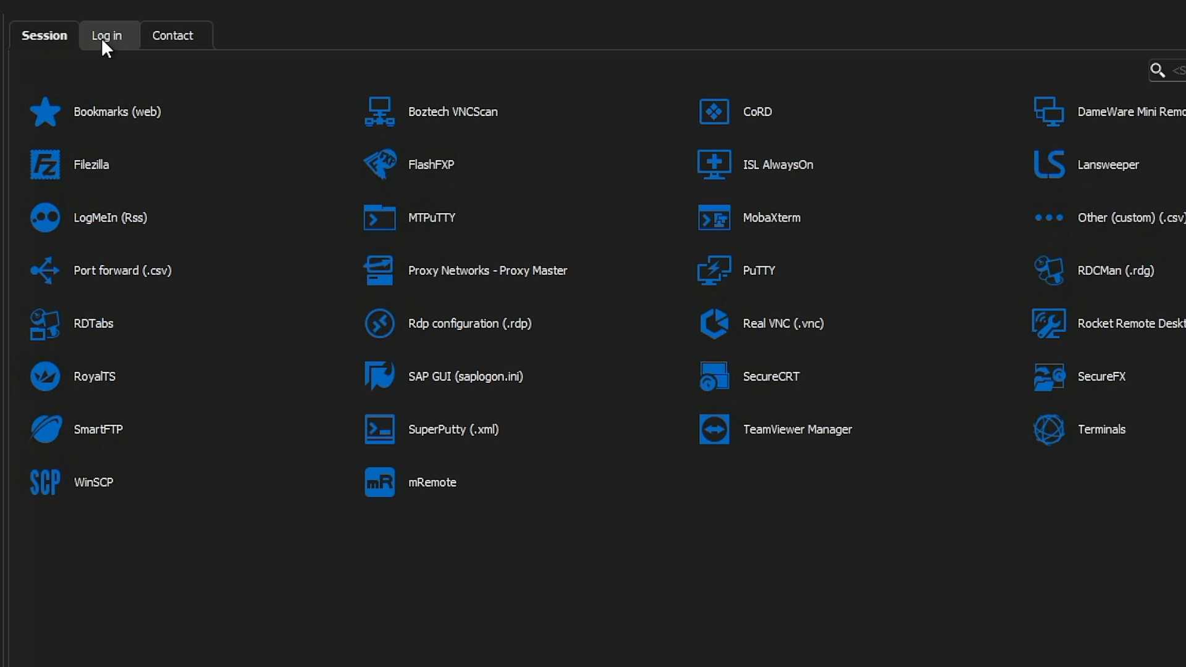
pyautogui.click(37, 38)
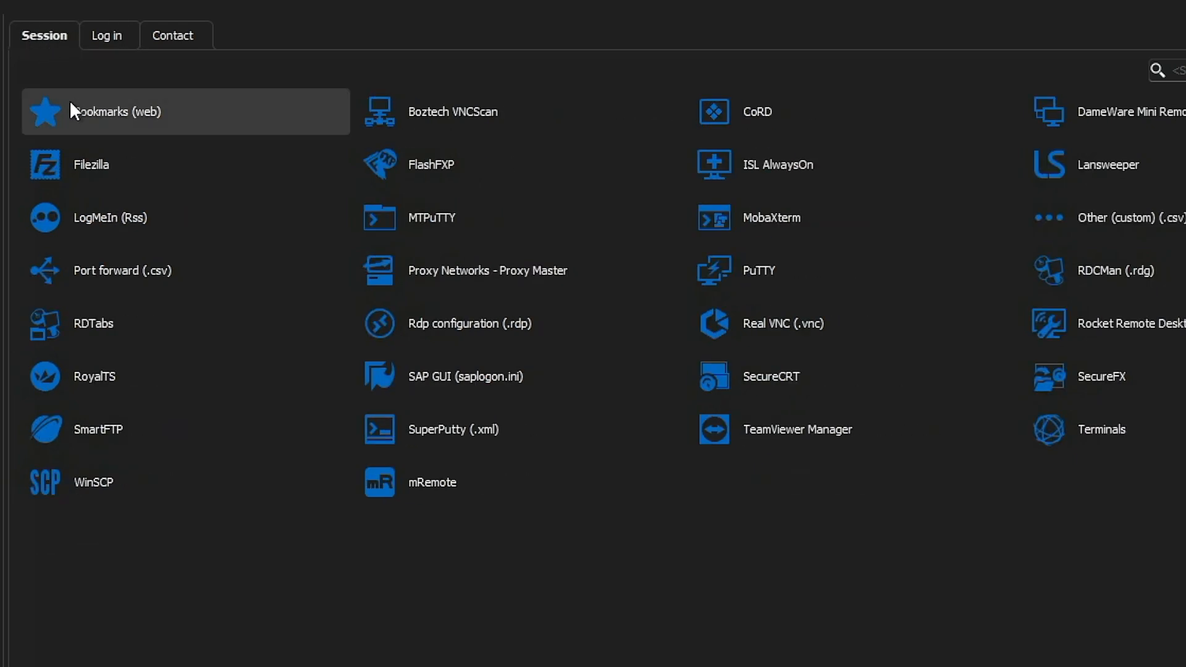